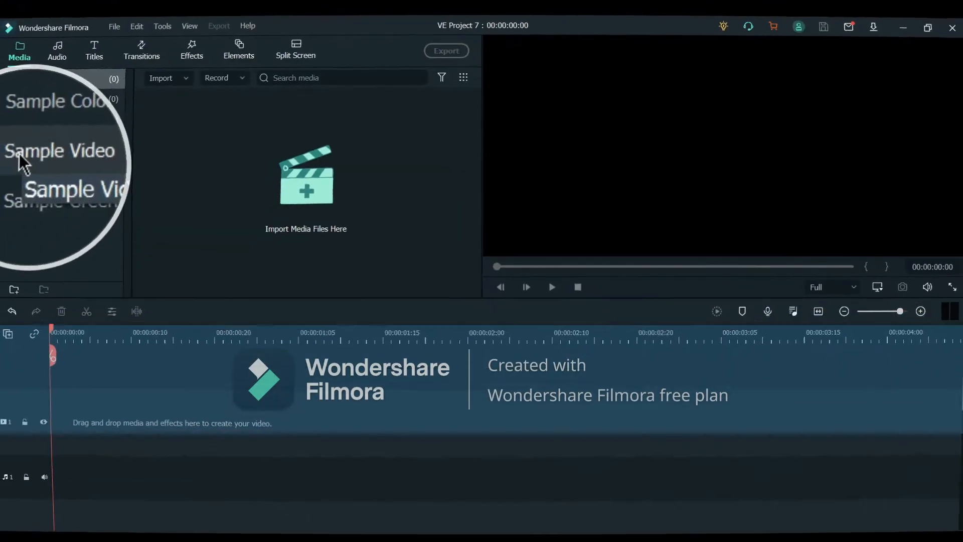
Step: Add the Beach sample video to the timeline and split it at about 00:00:01:10
left_click(32, 161)
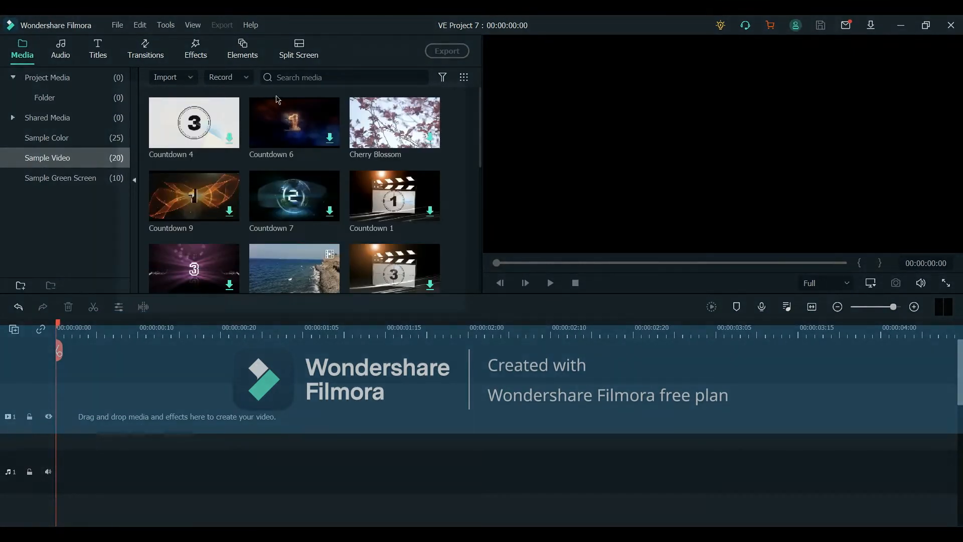
scroll(291, 211, "down", 6)
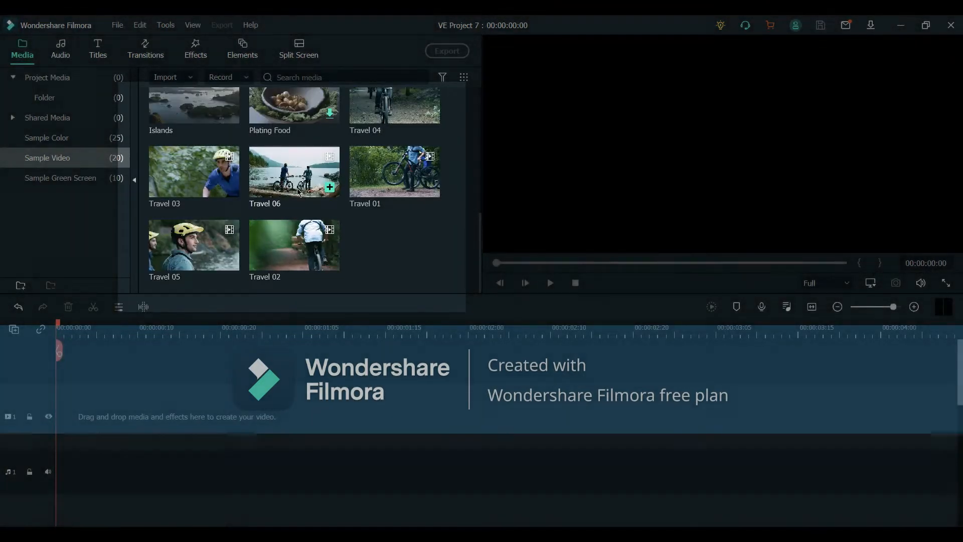
scroll(366, 191, "up", 5)
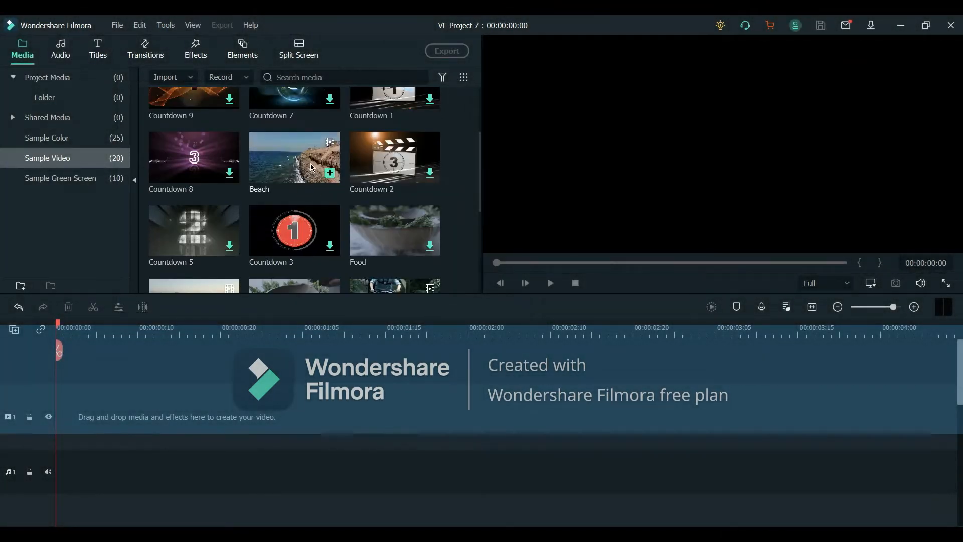
left_click_drag(311, 163, 116, 407)
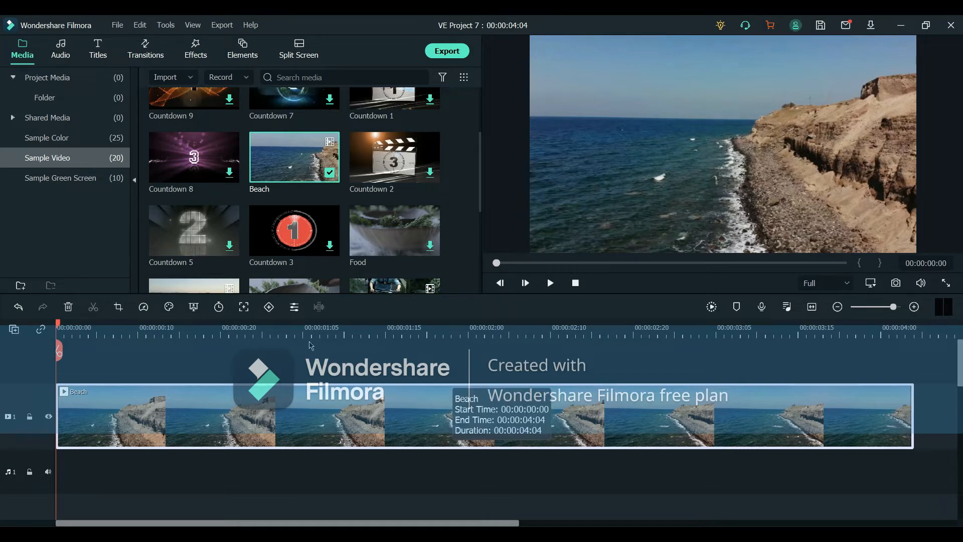
left_click_drag(58, 329, 348, 405)
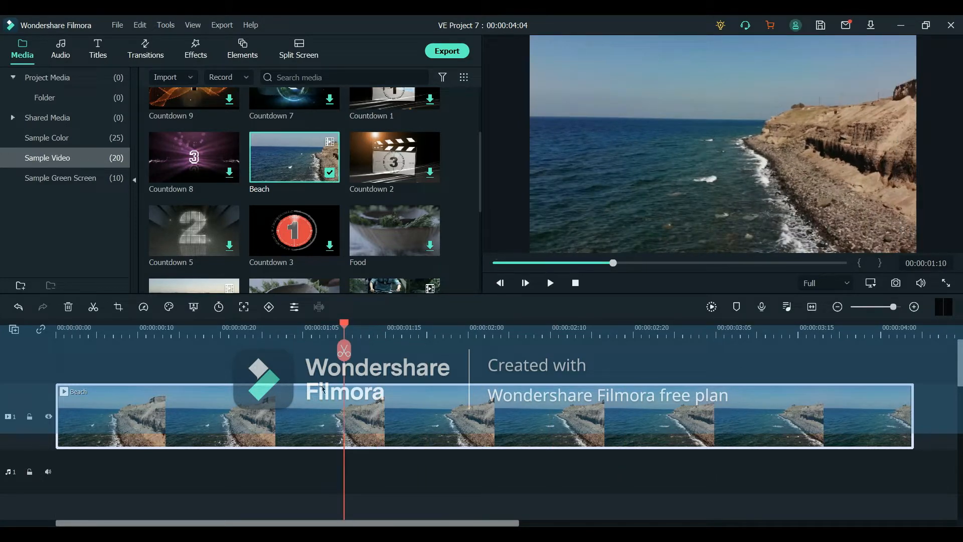
left_click(345, 351)
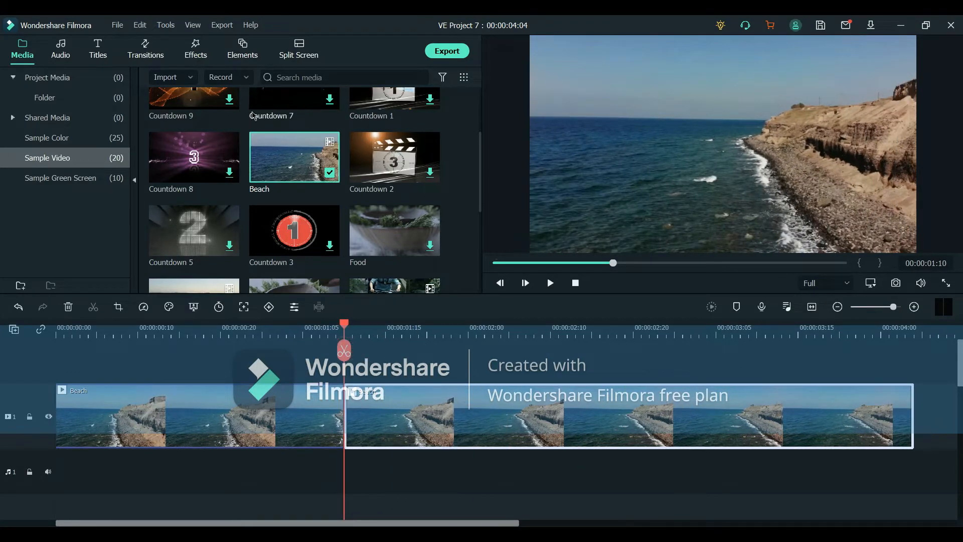
Step: Search effects for magnify and apply the Magnify effect to the second Beach clip
scroll(254, 116, "up", 2)
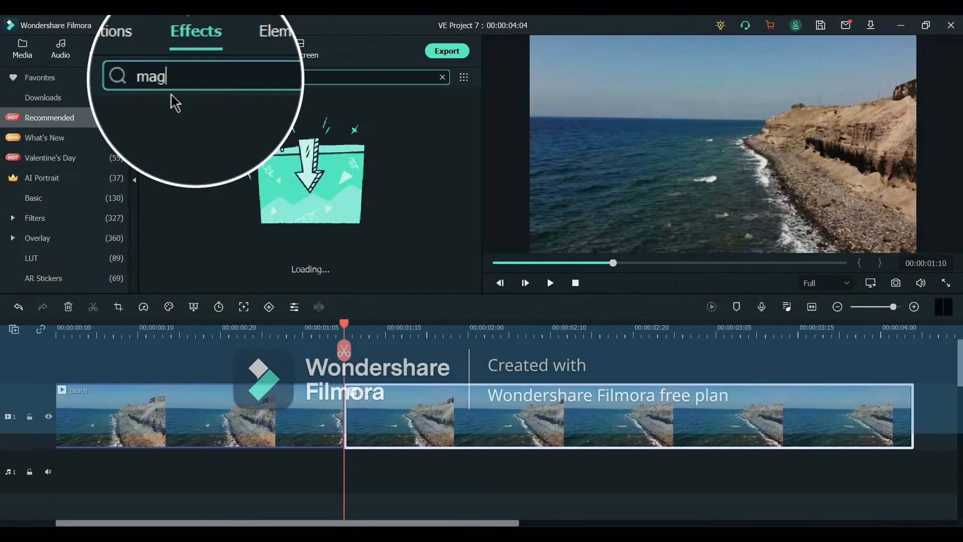
type("nify")
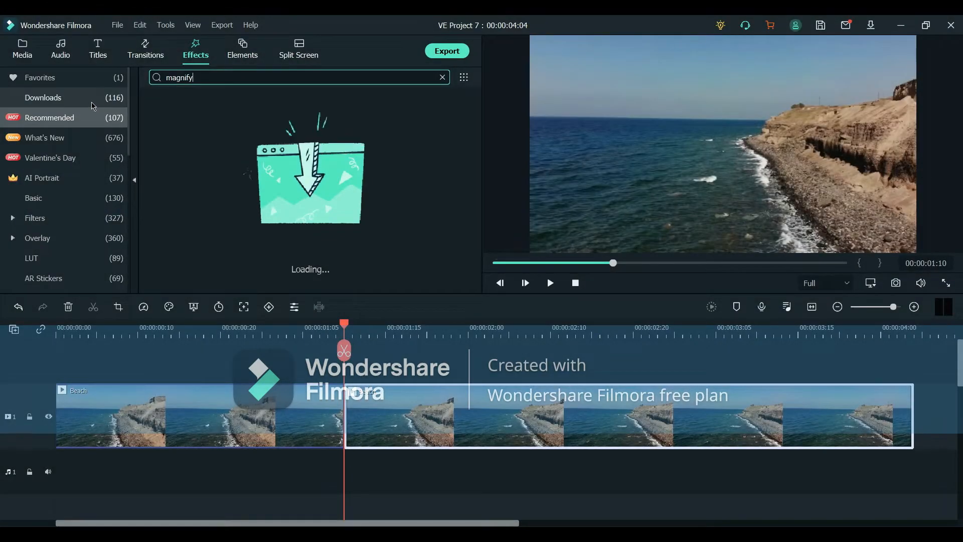
left_click(91, 104)
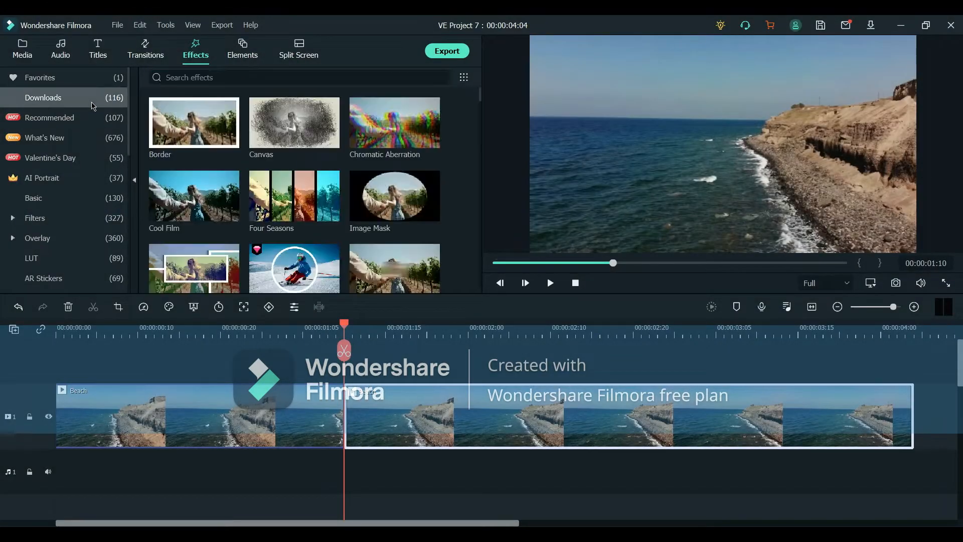
scroll(301, 268, "down", 5)
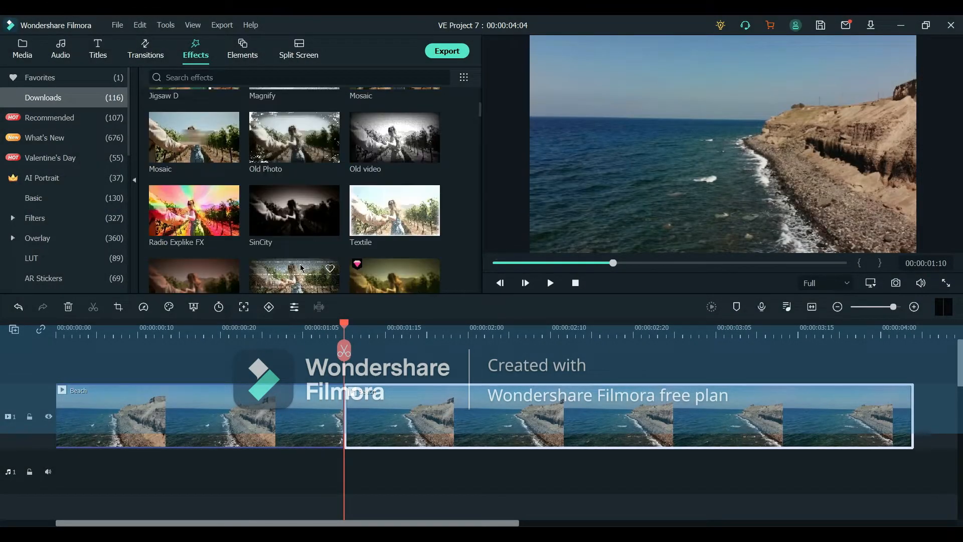
scroll(287, 173, "up", 5)
left_click(294, 278)
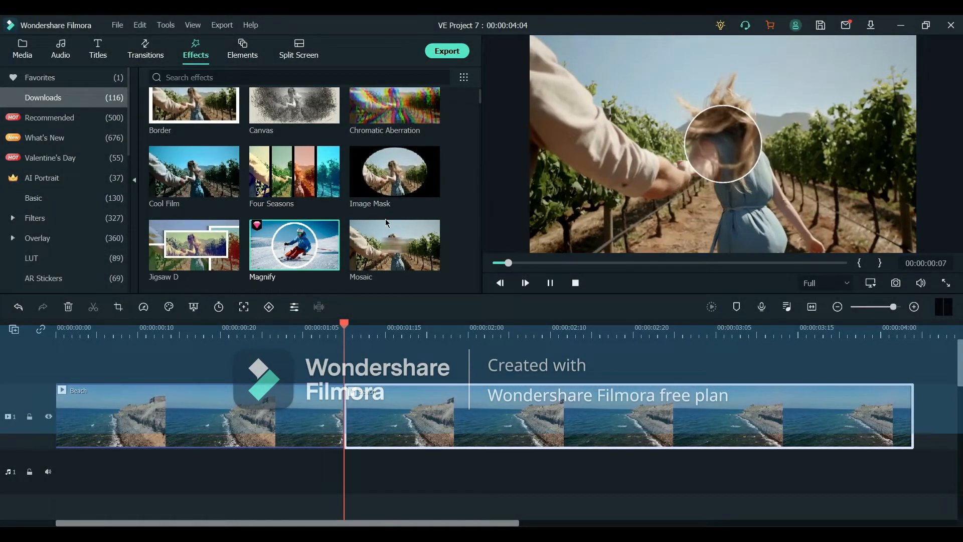
left_click_drag(302, 266, 355, 403)
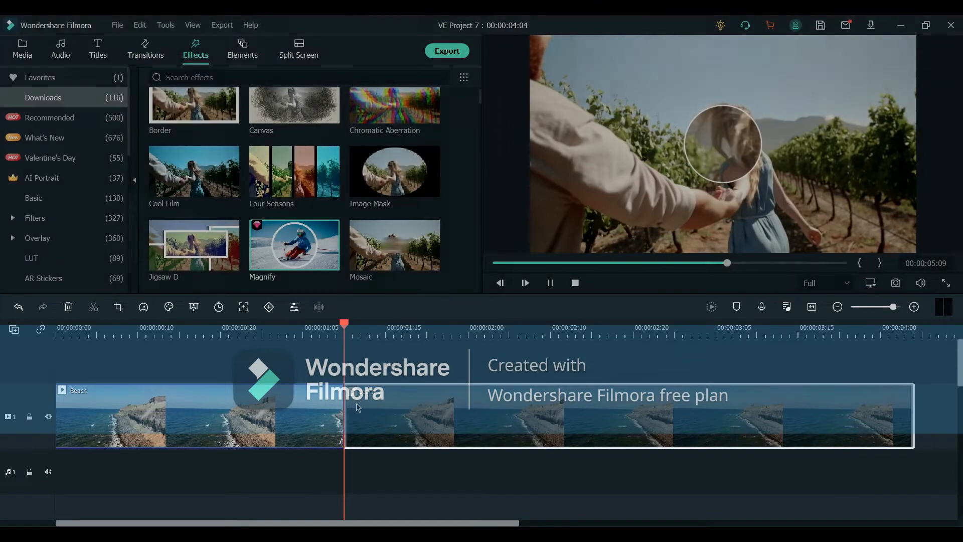
Step: Play back the timeline to preview the Magnify effect
left_click(22, 50)
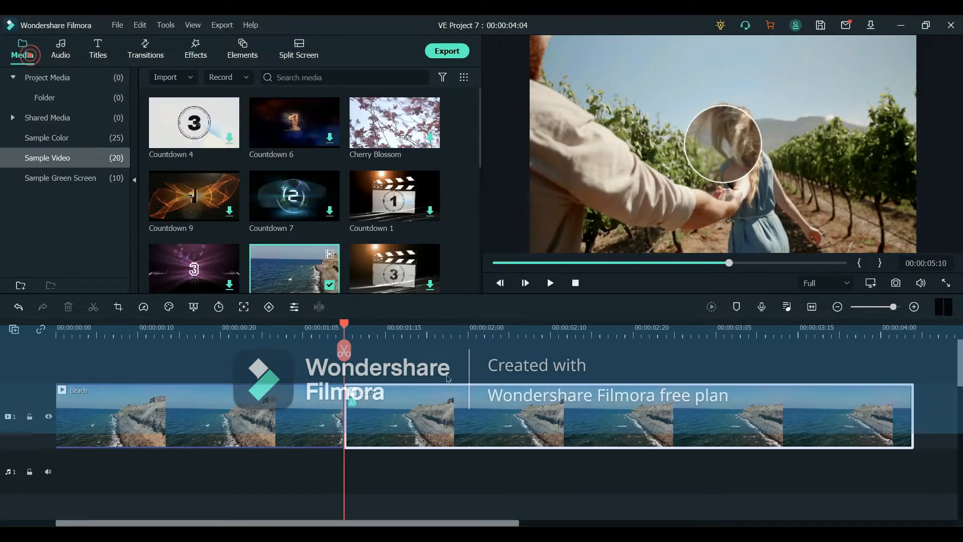
left_click(202, 59)
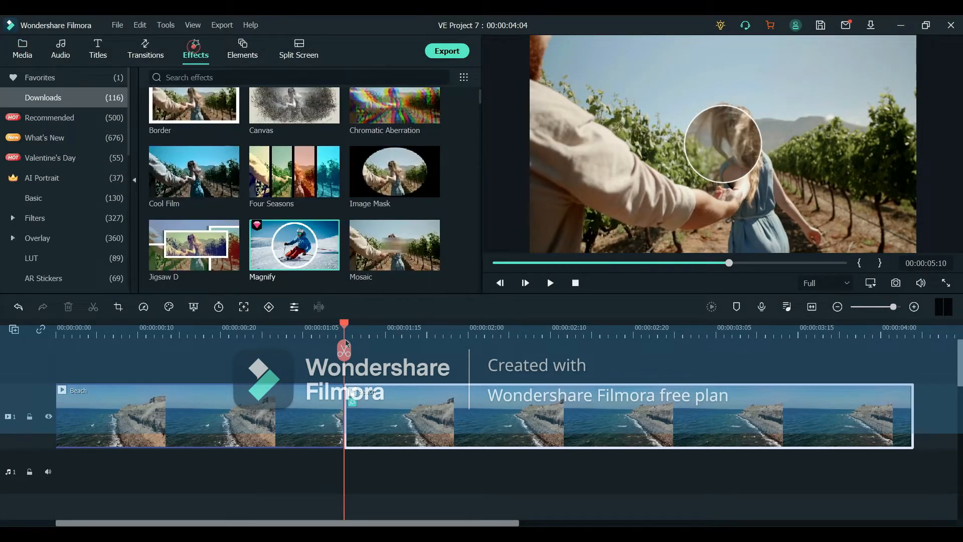
left_click(336, 325)
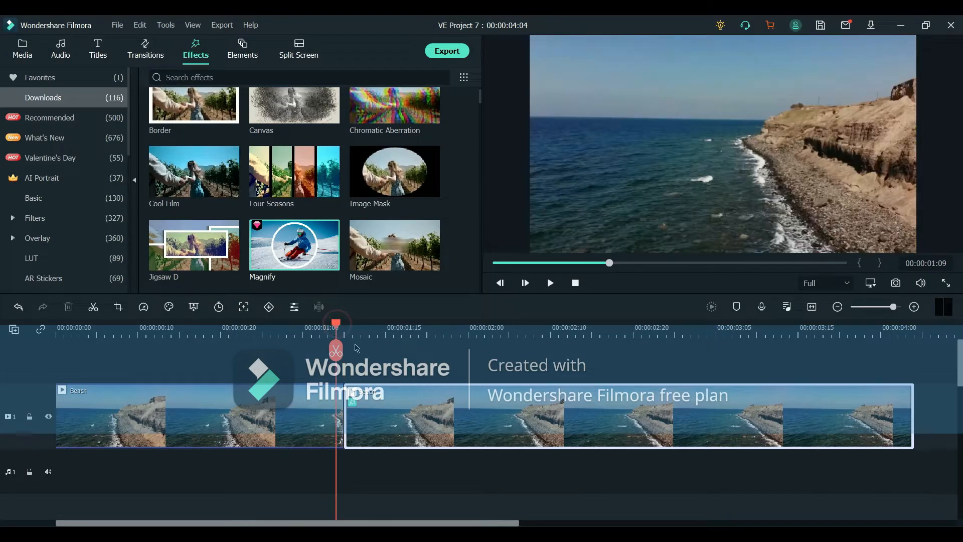
key("space")
Step: Adjust the second clip's Magnify effect to radius about 26, zoom rate about 59, center X about 67 and center Y about 40
double_click(519, 415)
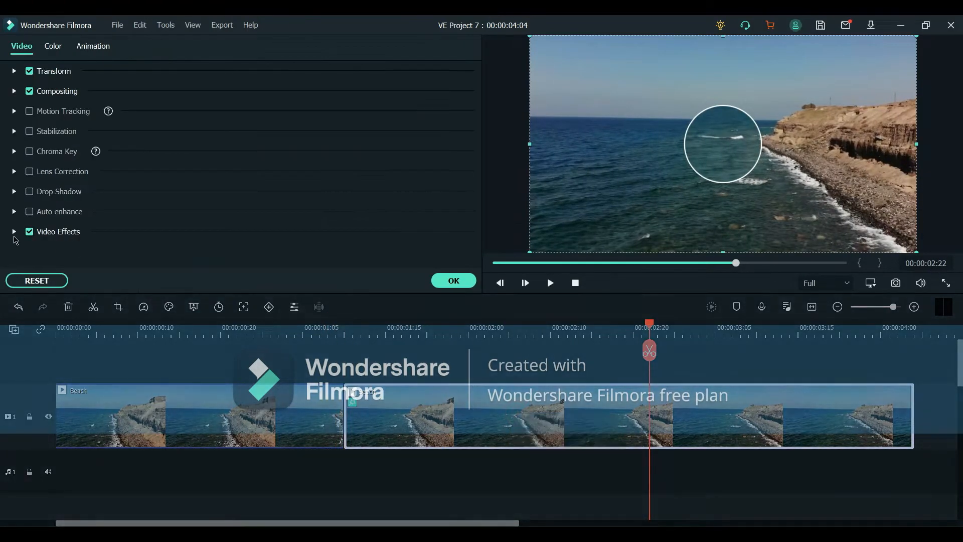
scroll(168, 211, "down", 1)
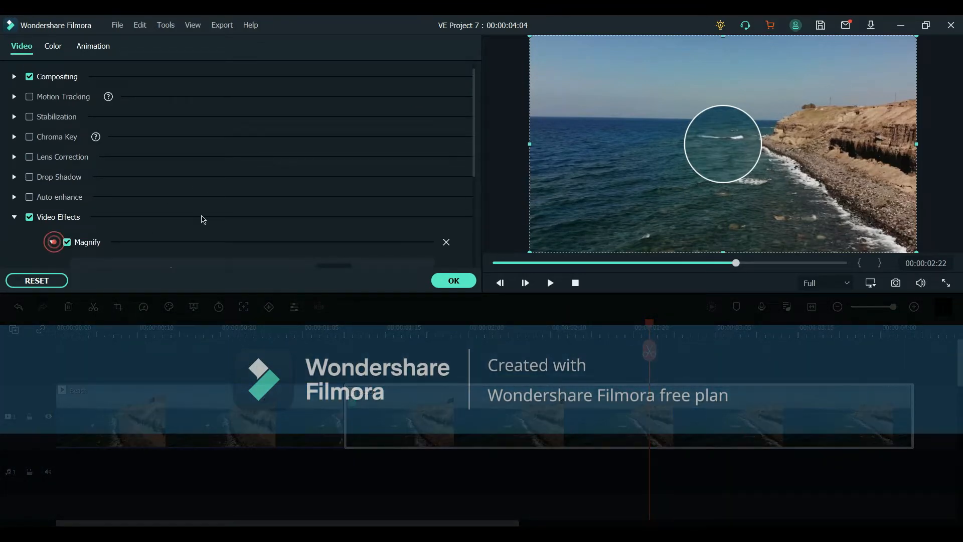
scroll(203, 219, "down", 3)
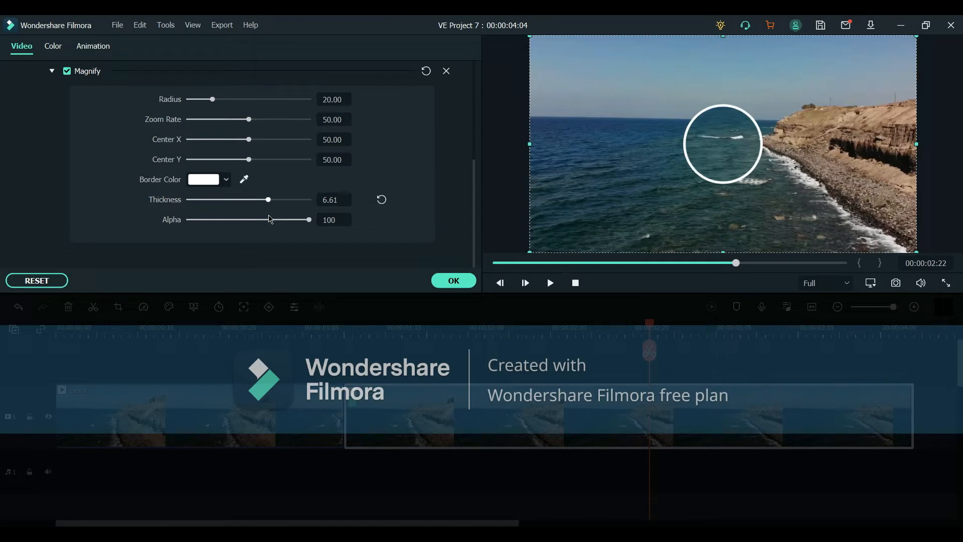
scroll(280, 237, "up", 3)
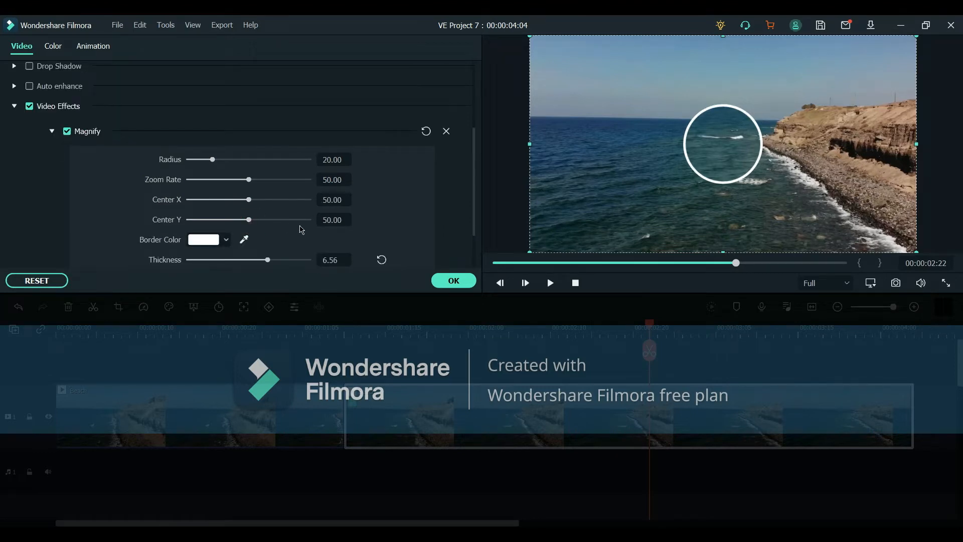
left_click_drag(250, 224, 270, 202)
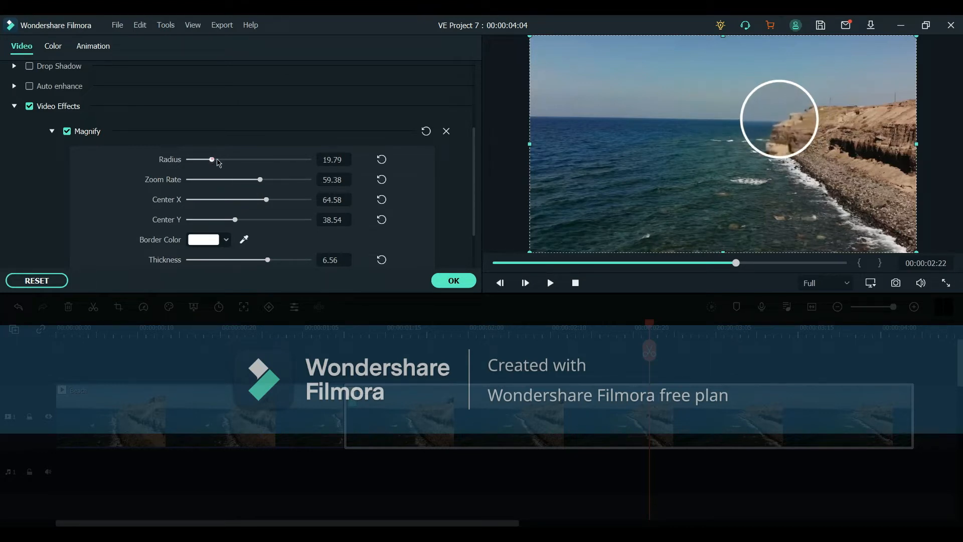
left_click_drag(219, 163, 222, 163)
left_click_drag(268, 200, 239, 226)
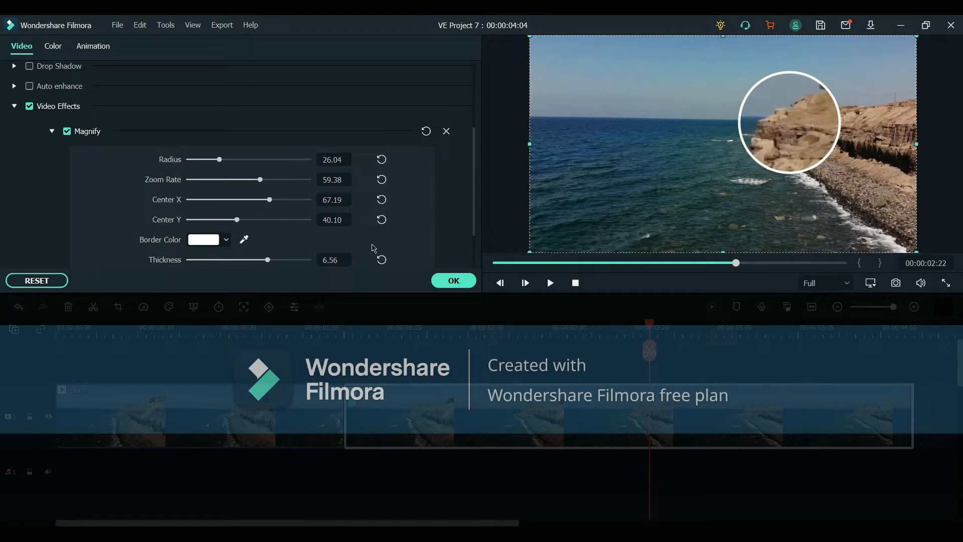
scroll(373, 248, "up", 2)
left_click(453, 281)
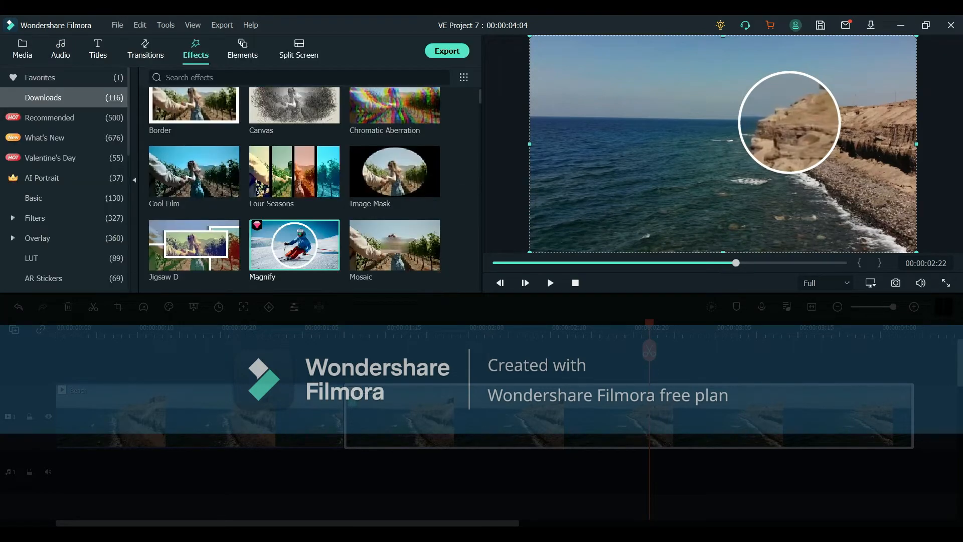
left_click_drag(736, 262, 669, 263)
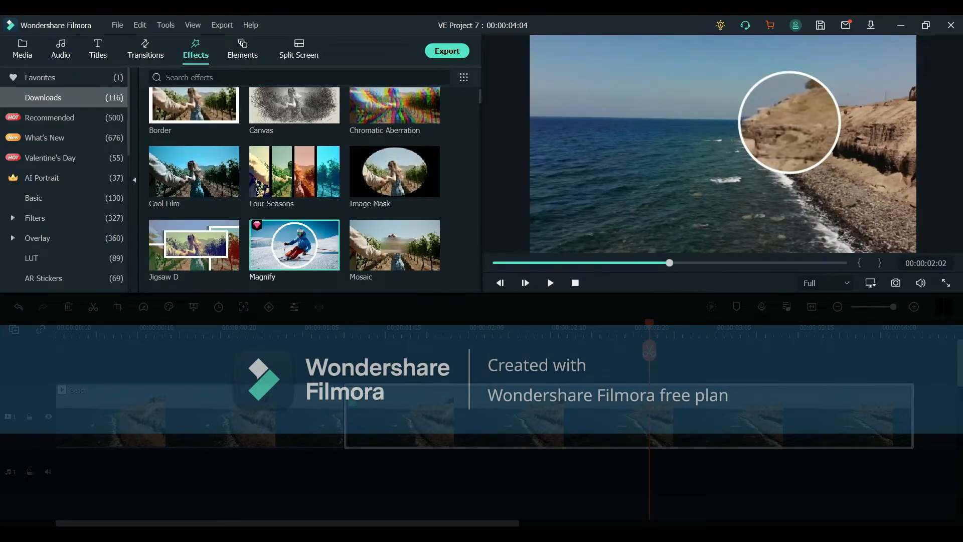
double_click(653, 416)
left_click(451, 279)
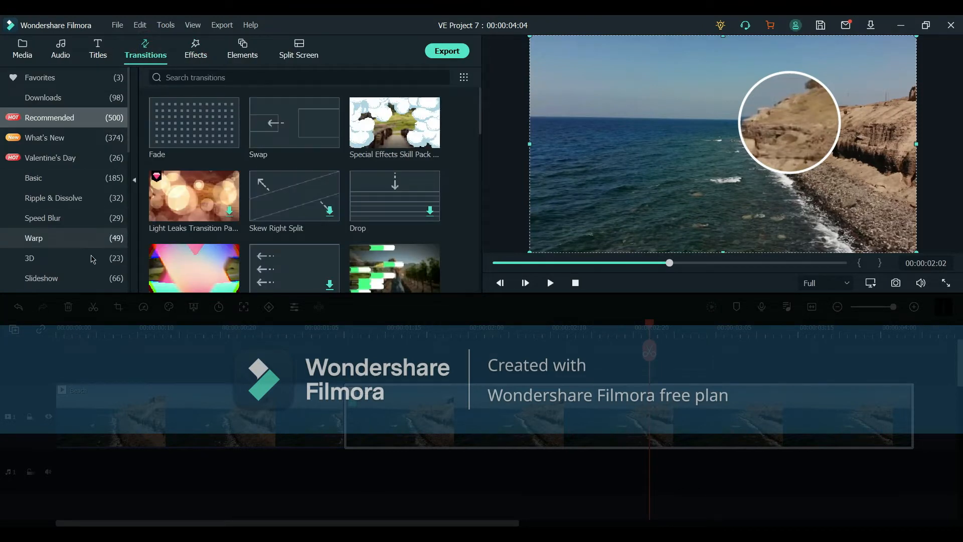
Step: Apply the Round Zoom In transition from the Basic transitions at the cut between the two clips
left_click(50, 178)
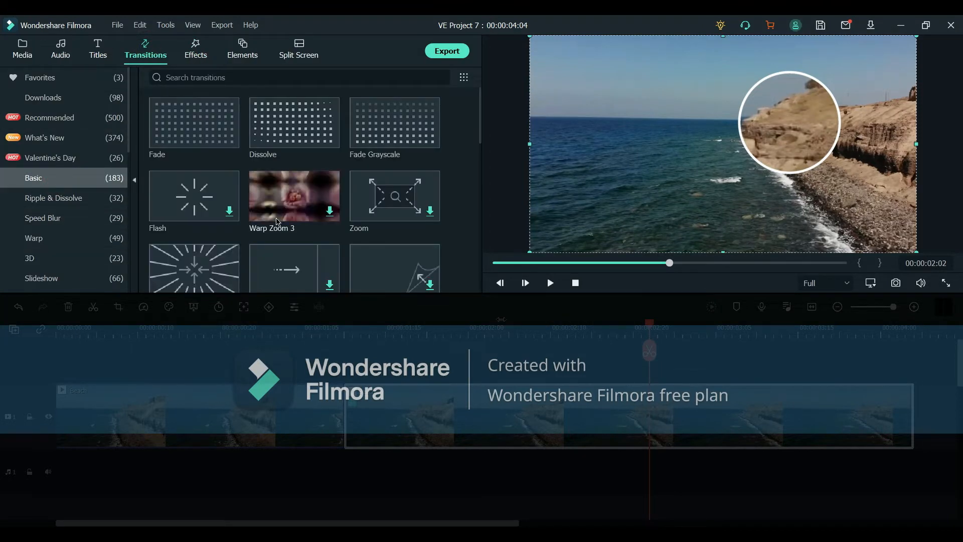
left_click_drag(226, 105, 212, 207)
left_click(300, 334)
key("space")
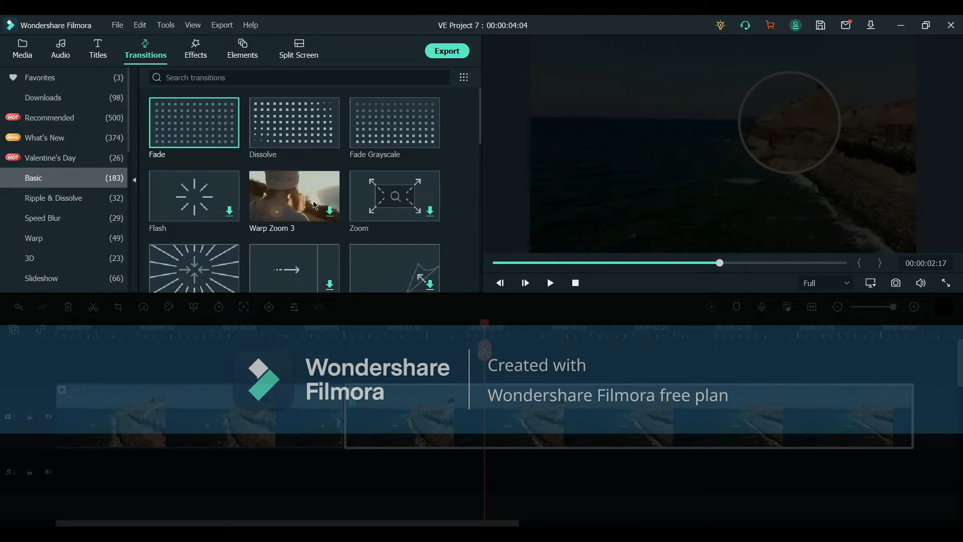
scroll(364, 197, "down", 5)
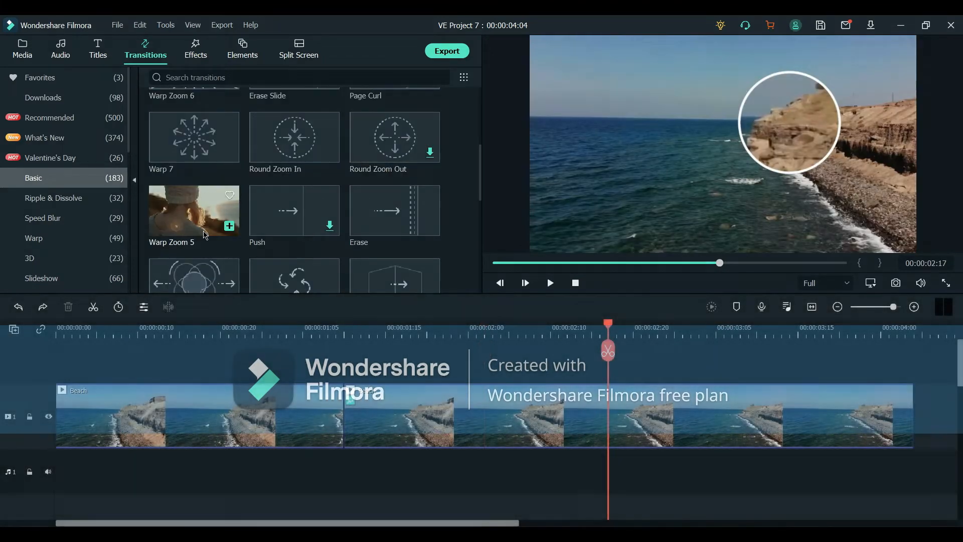
left_click_drag(271, 146, 748, 409)
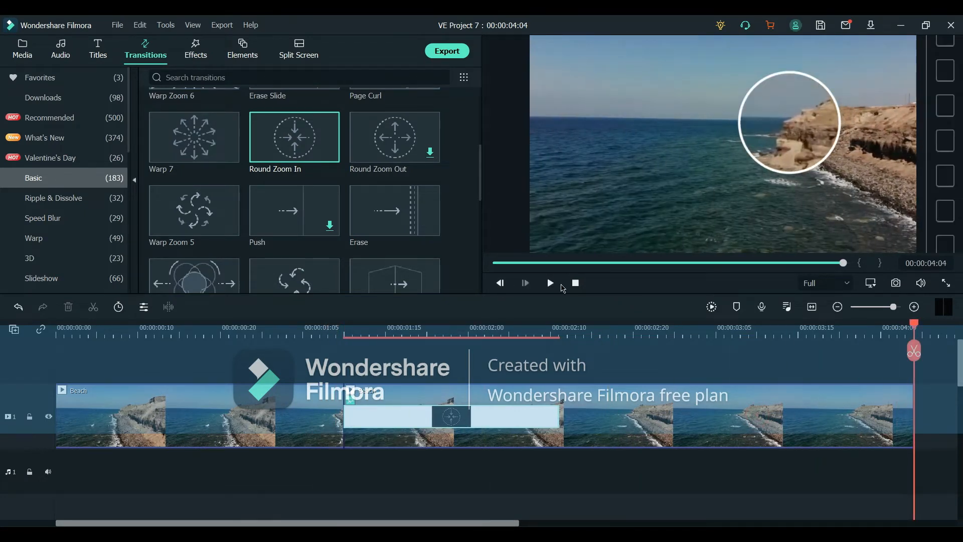
Step: Add the Zoom transition to the start of the first clip
scroll(231, 151, "up", 5)
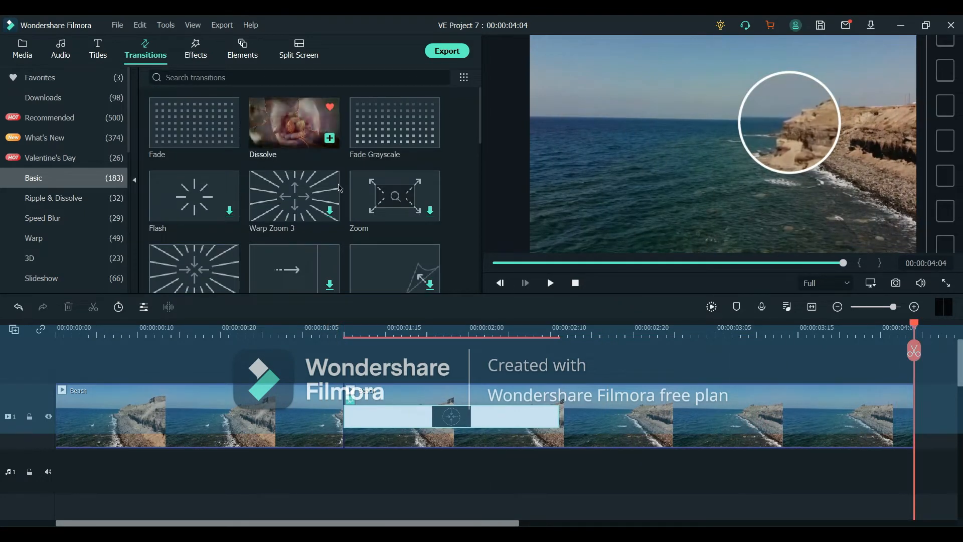
left_click_drag(395, 195, 171, 424)
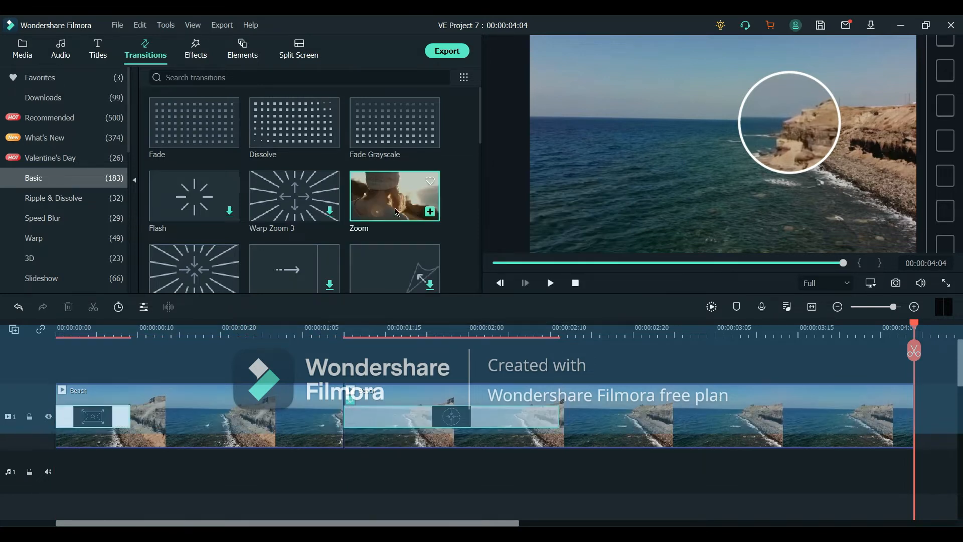
left_click_drag(395, 196, 764, 427)
left_click(576, 283)
key("space")
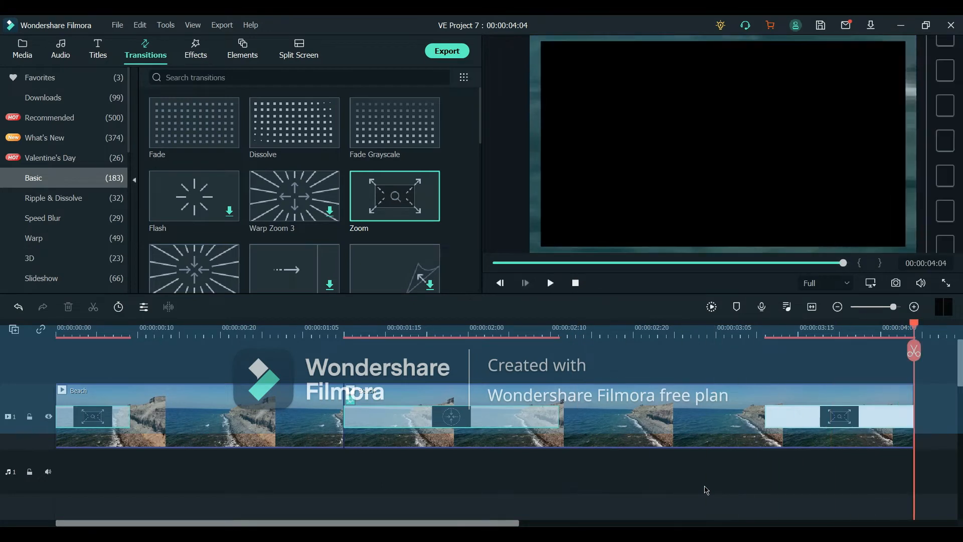
key("Delete")
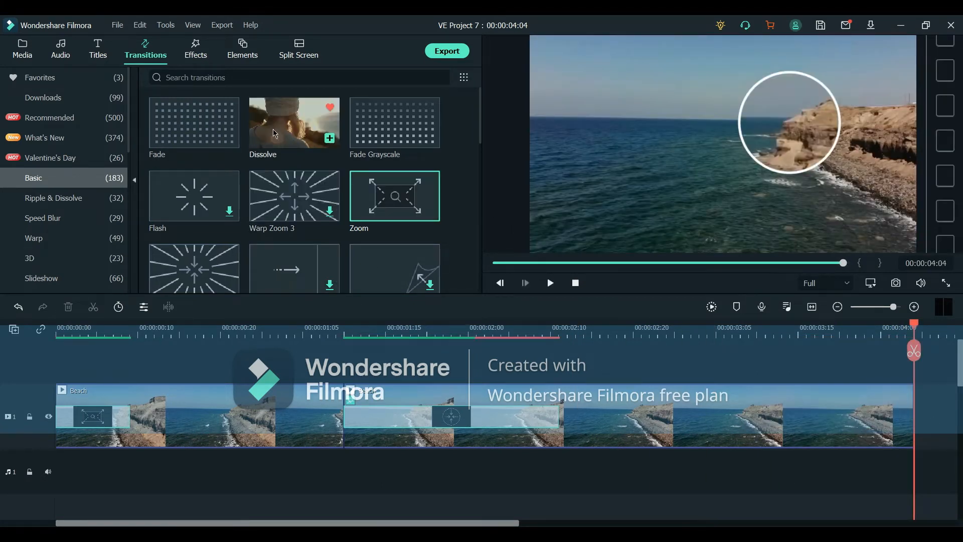
Step: Add the Dissolve transition at the end of the second clip
left_click_drag(295, 123, 565, 421)
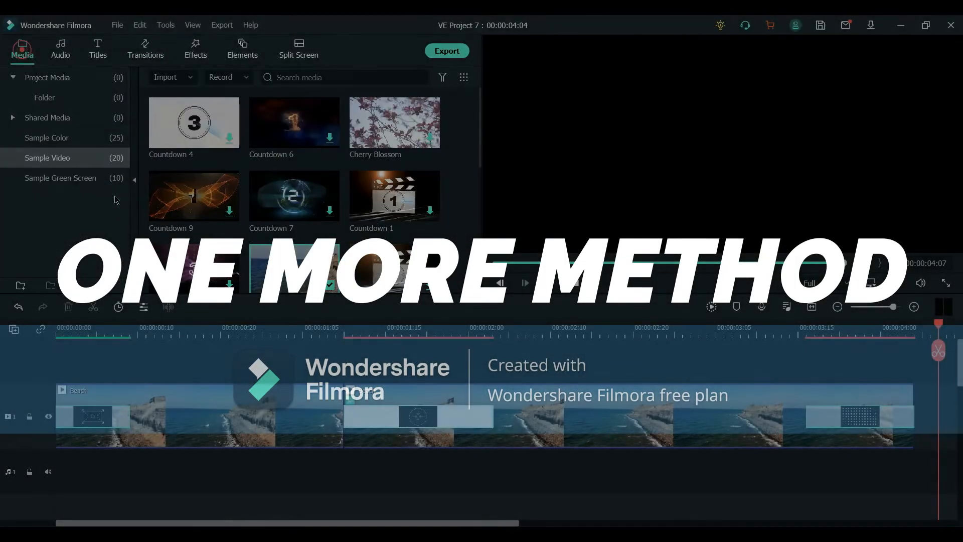
scroll(309, 276, "down", 5)
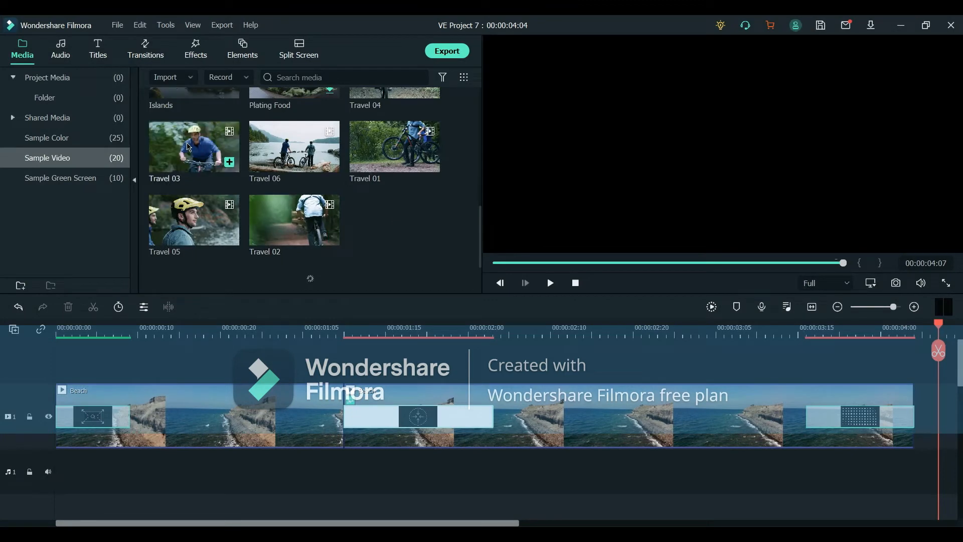
left_click(461, 378)
scroll(300, 201, "down", 6)
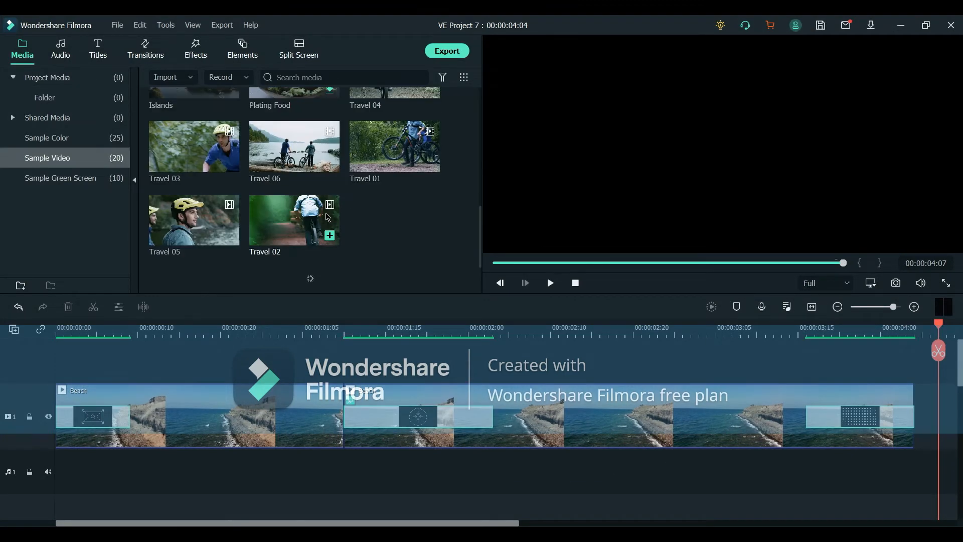
Step: Append another Beach clip to the end of the timeline and split it at about 00:00:05:02
scroll(301, 195, "up", 3)
left_click_drag(295, 113, 922, 414)
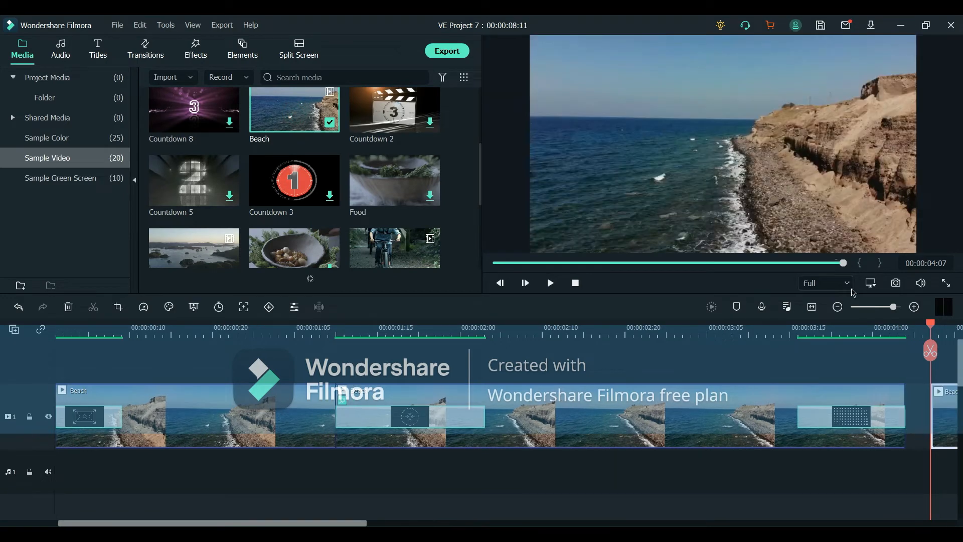
left_click(813, 308)
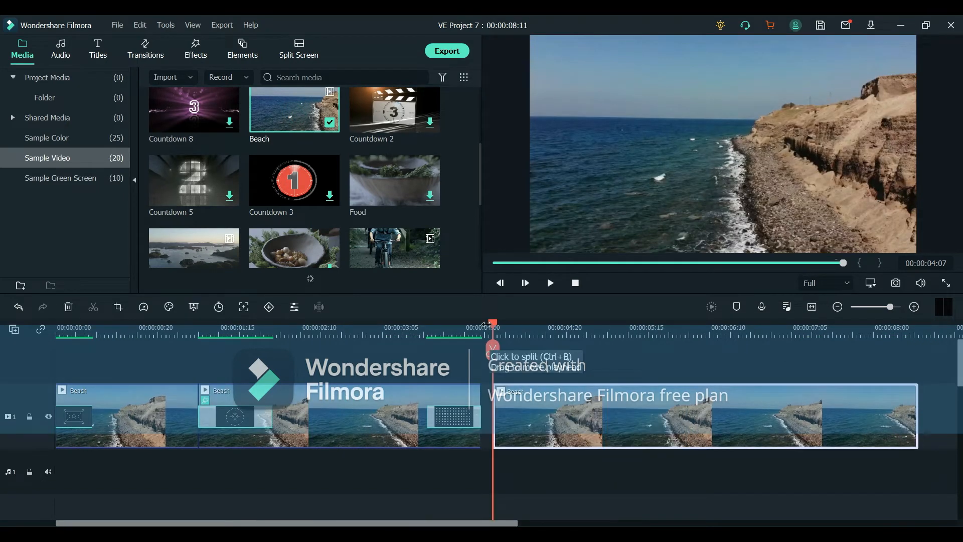
left_click_drag(487, 350, 575, 350)
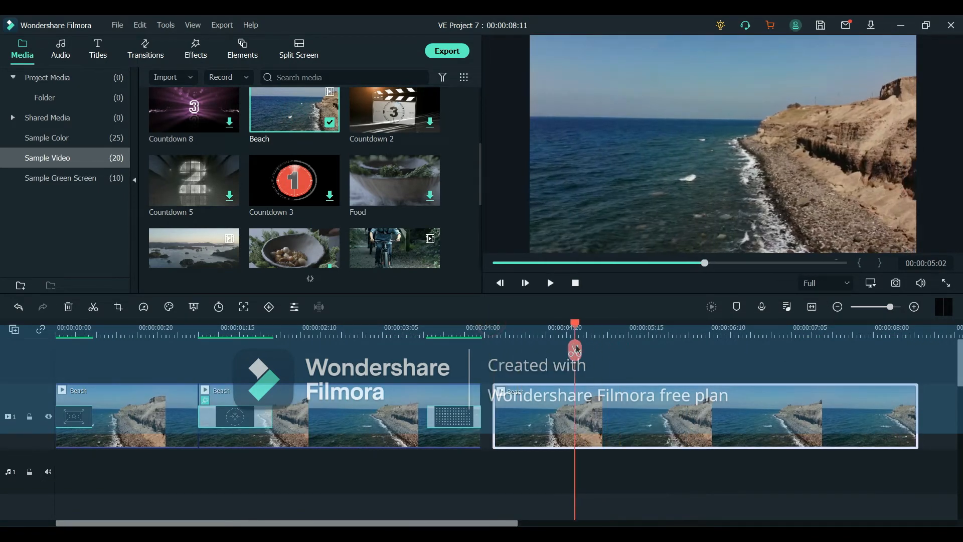
left_click(575, 351)
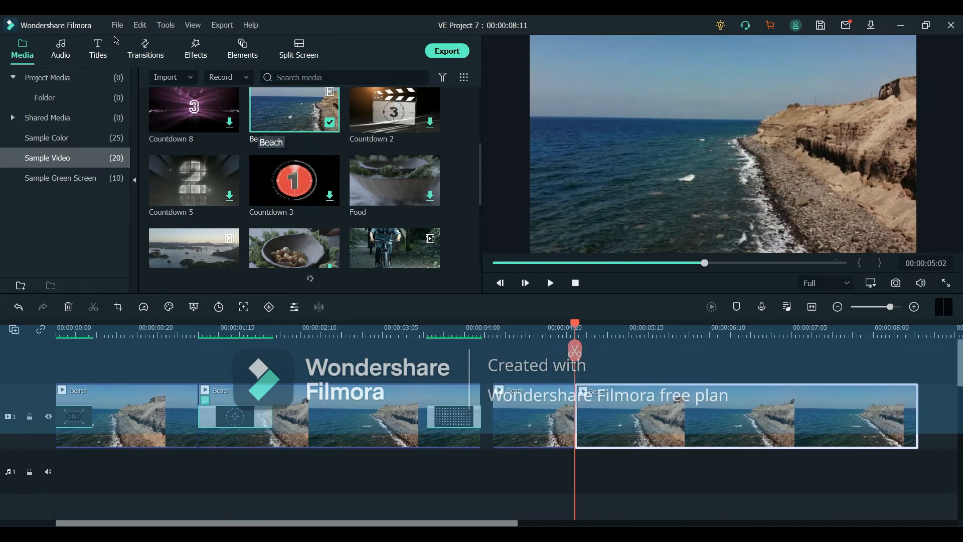
Step: Place the Magnify effect on a track above, starting at the split point, and trim it to end with the Beach clip
left_click(189, 52)
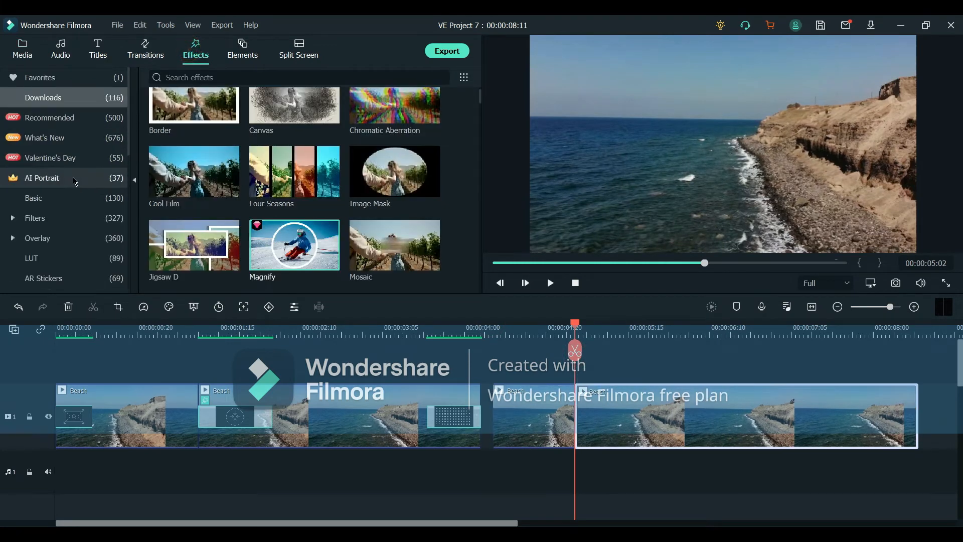
left_click_drag(301, 249, 586, 365)
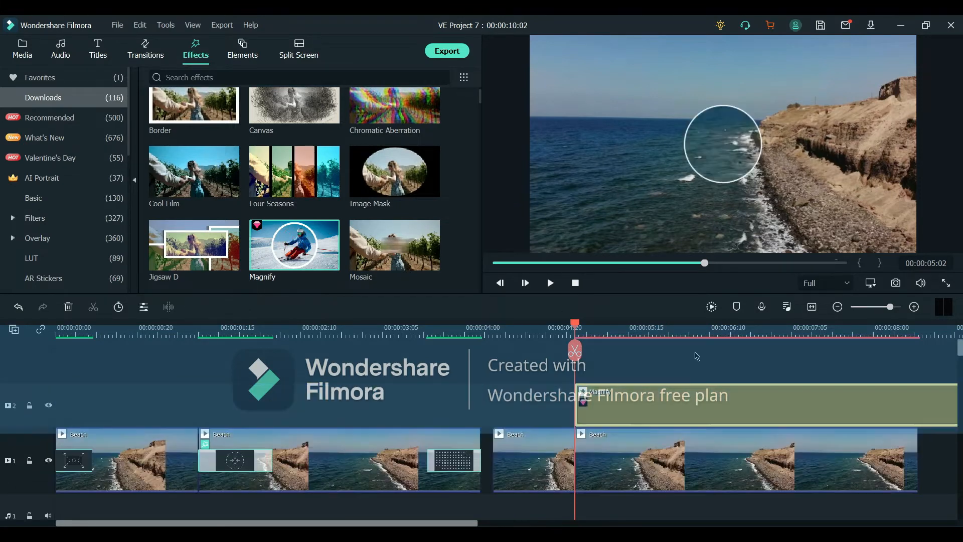
left_click_drag(574, 327, 921, 337)
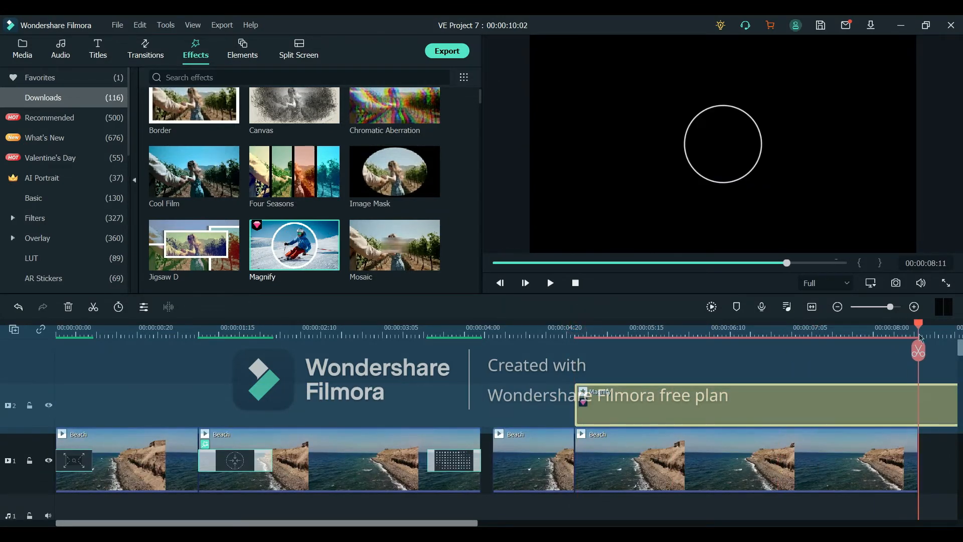
key("ctrl+b")
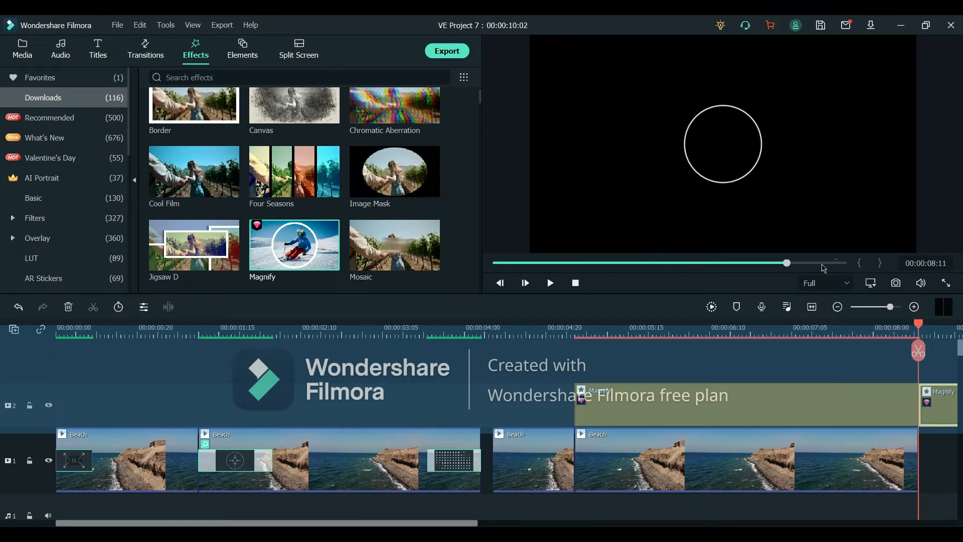
key("Delete")
Step: Set this Magnify effect to radius about 33, zoom rate about 79, center X about 60, center Y about 40, thickness about 6.6
double_click(690, 407)
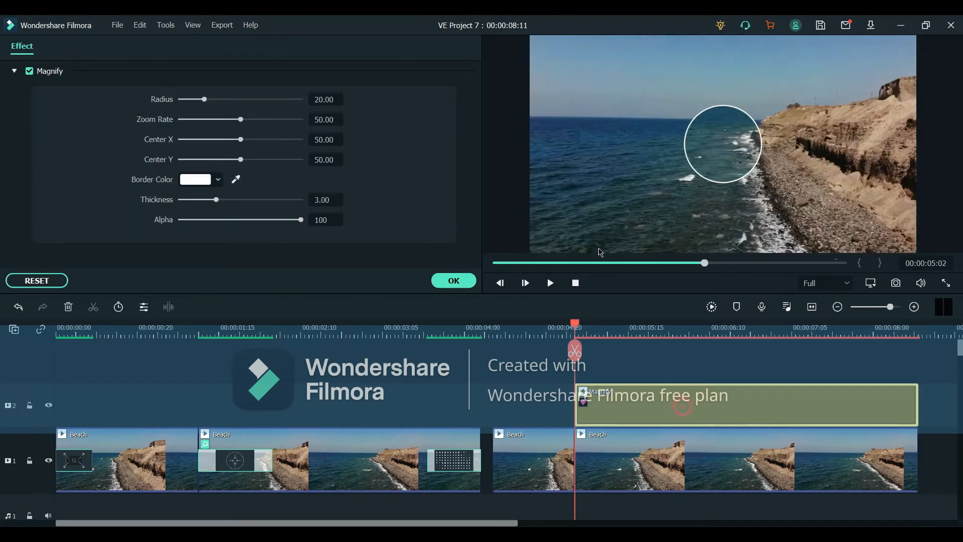
left_click_drag(204, 102, 209, 100)
left_click_drag(241, 139, 232, 165)
left_click_drag(219, 100, 279, 126)
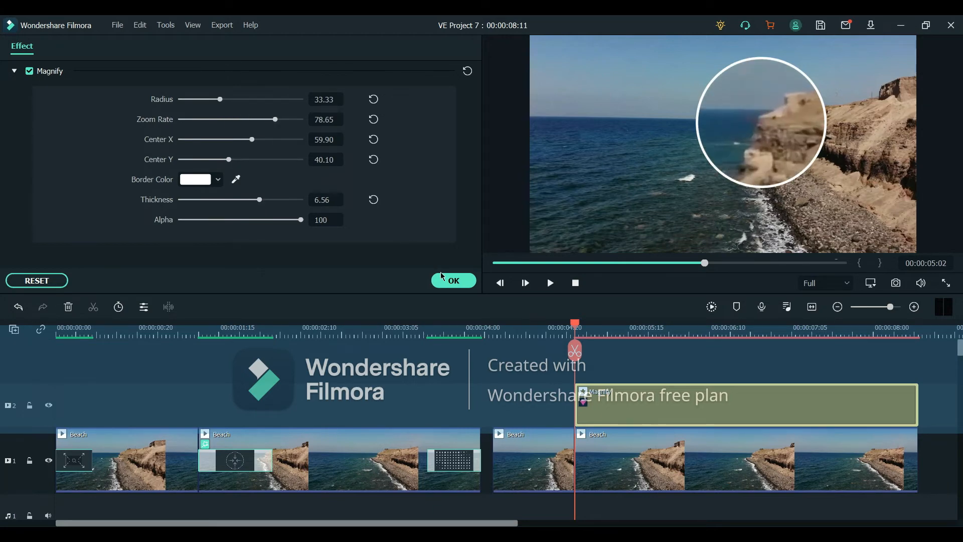
left_click(454, 281)
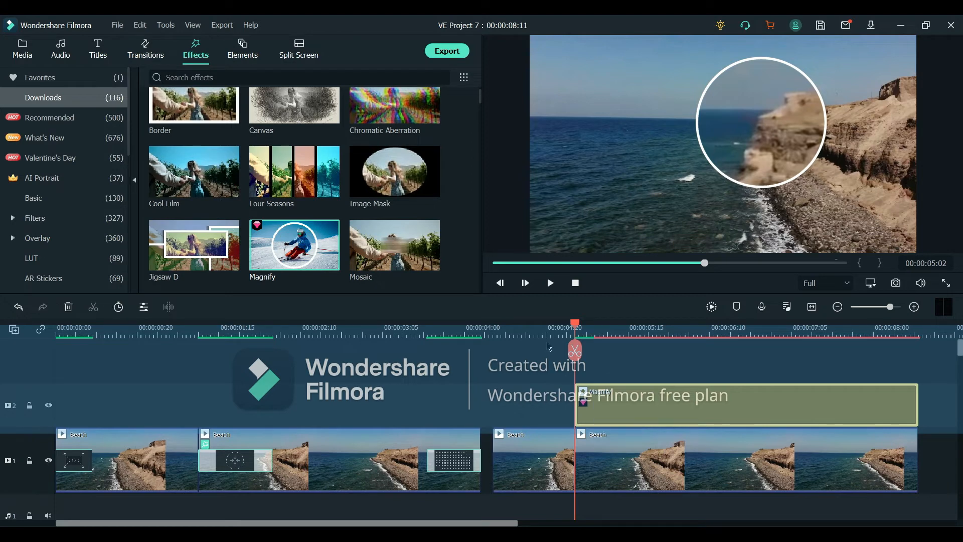
Step: Play back the newly magnified section to check the effect
left_click(549, 330)
key("space")
left_click(500, 326)
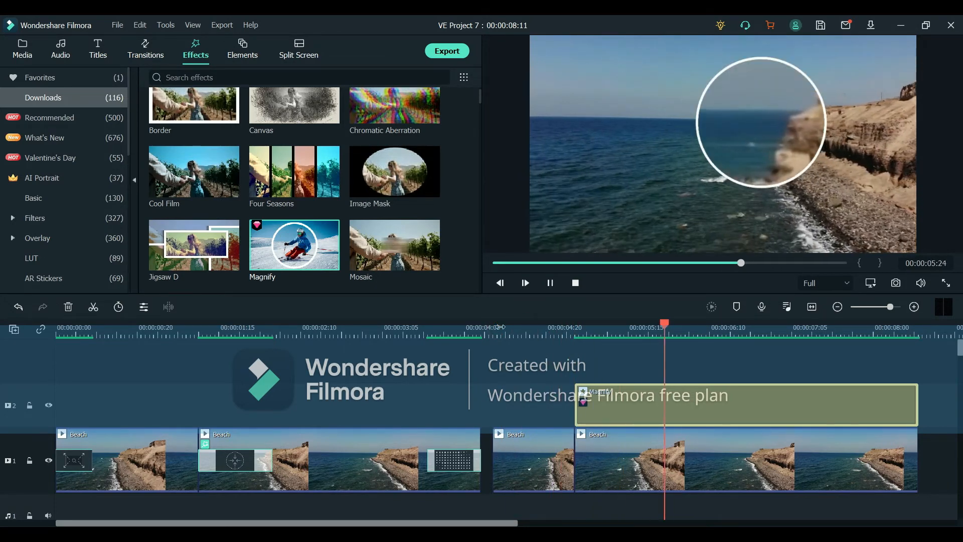
key("space")
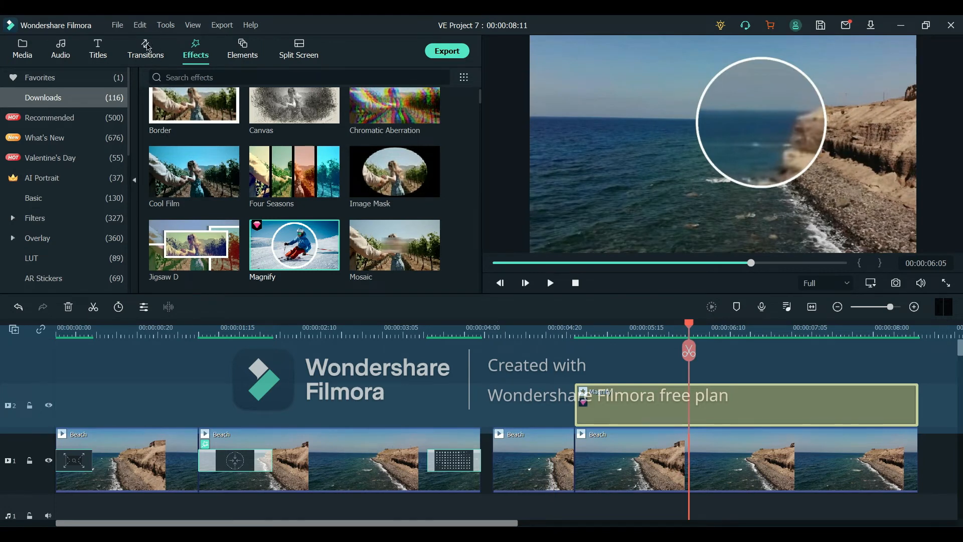
left_click(132, 53)
left_click_drag(295, 122, 501, 444)
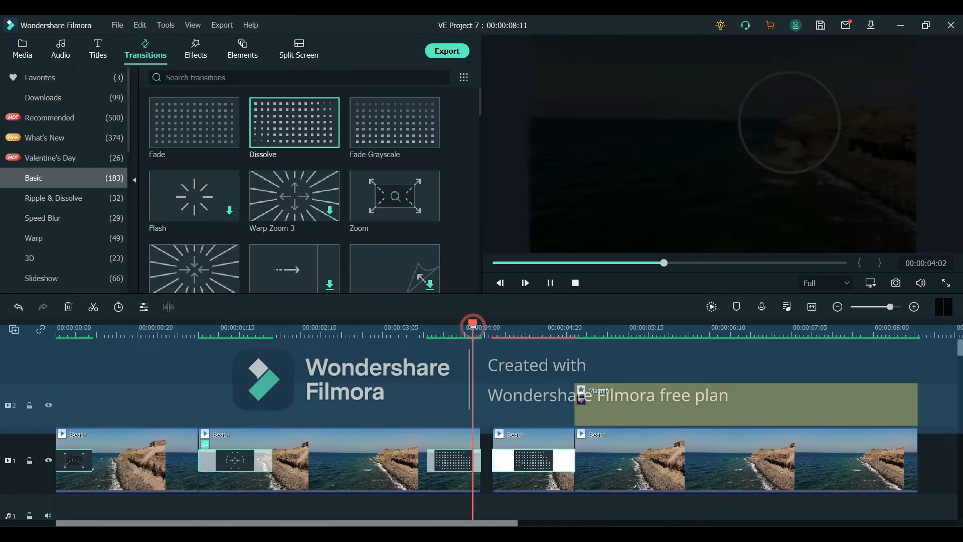
left_click_drag(473, 325, 555, 329)
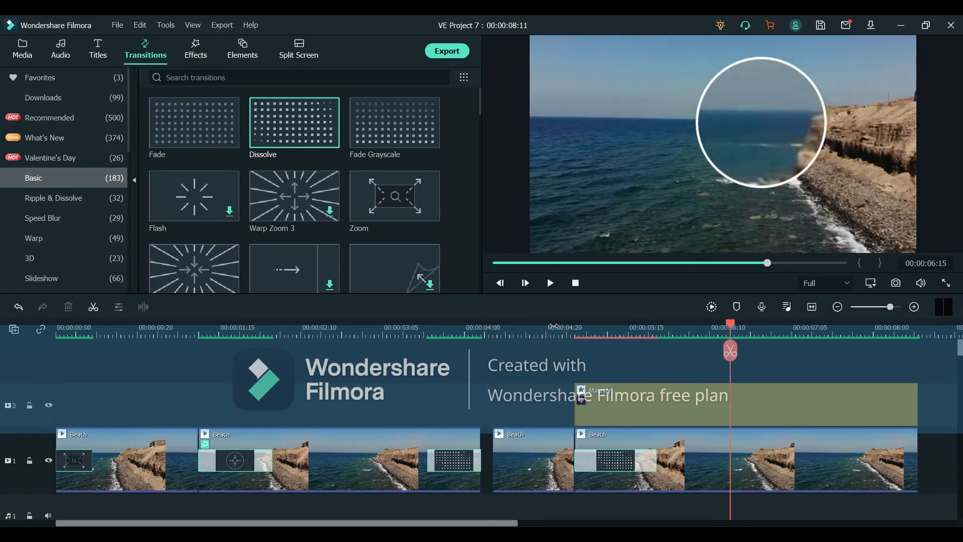
key("ctrl+z")
Step: Apply the Zoom transition at the start of the magnified clip and preview it
left_click_drag(395, 198, 587, 455)
left_click(543, 327)
key("space")
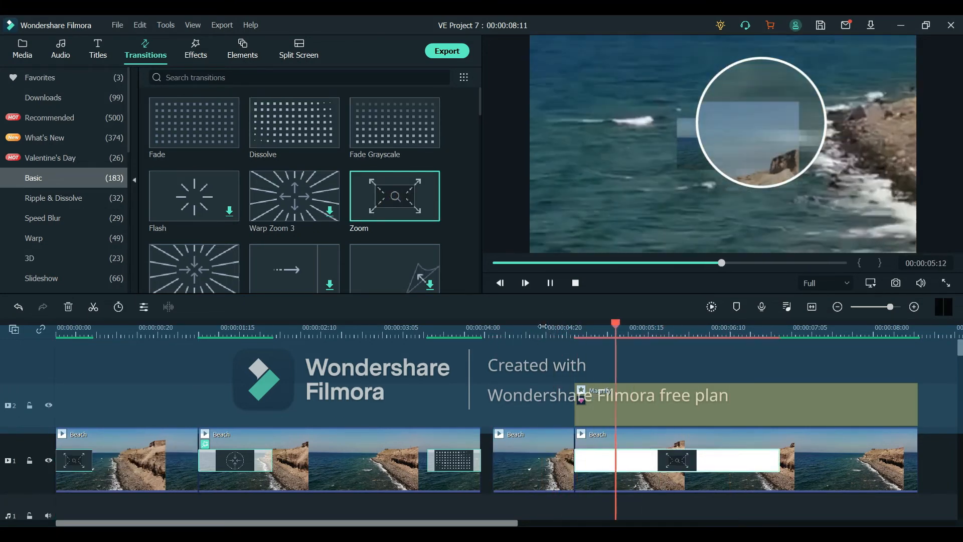
Step: Replace it with the Warp Zoom 3 transition at the start of the magnified clip and preview it
left_click_drag(295, 196, 677, 460)
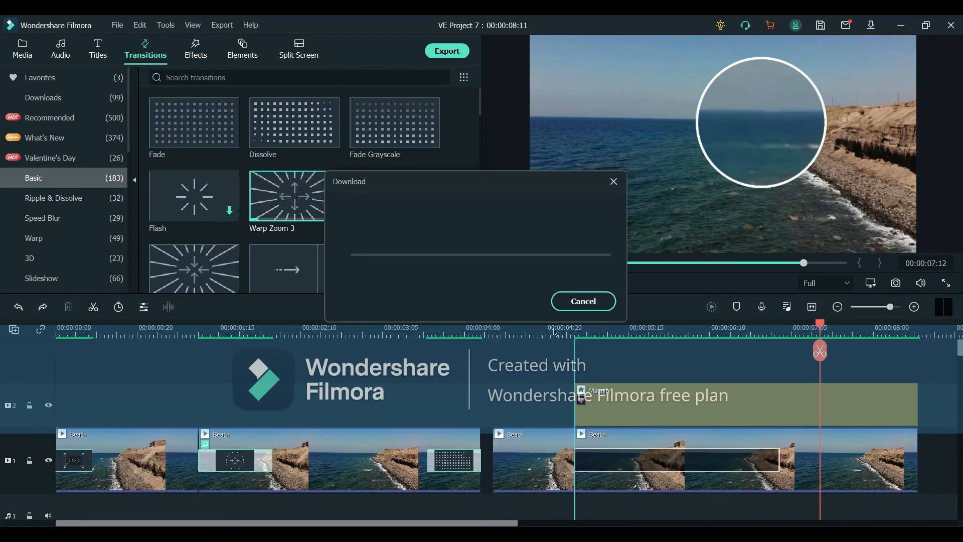
left_click(481, 328)
key("space")
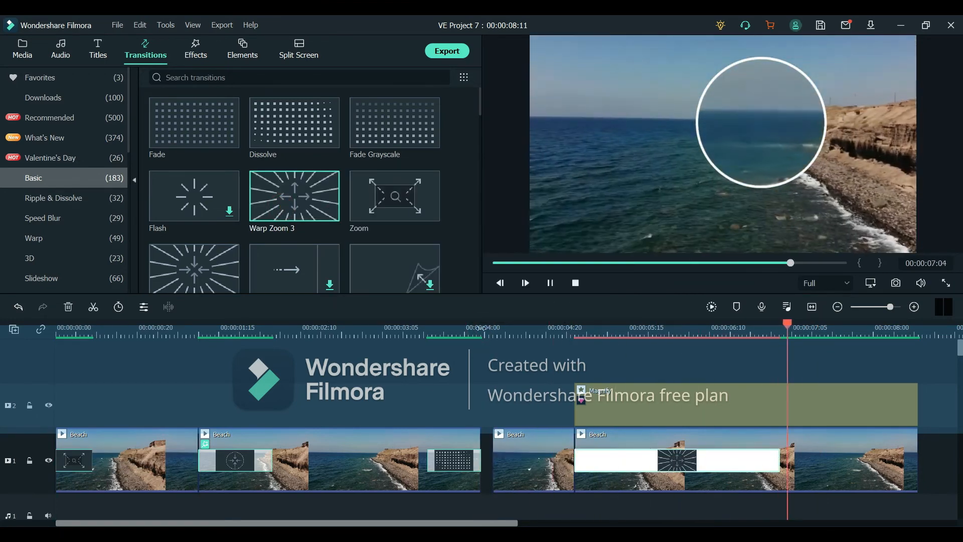
Step: Add the Dissolve transition at the end of the magnified clip
scroll(378, 190, "down", 5)
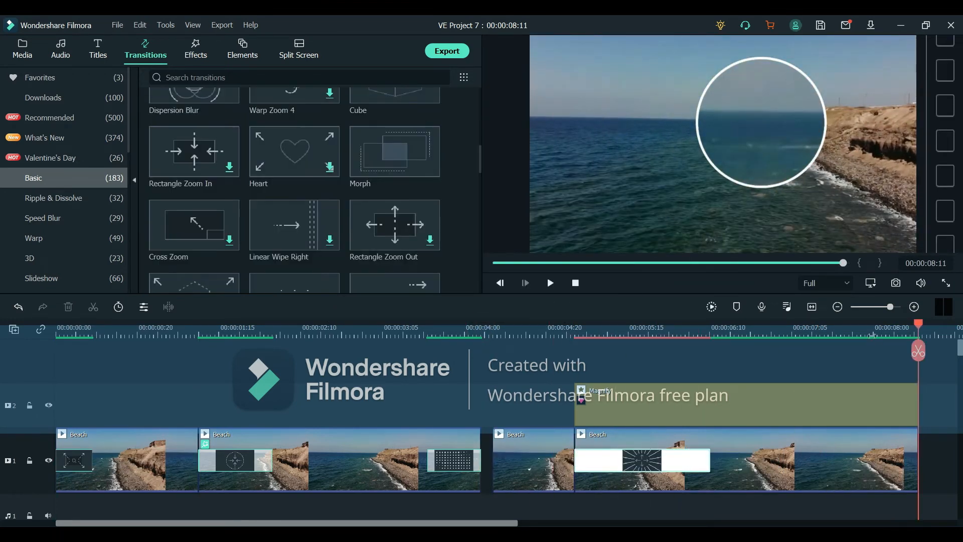
scroll(379, 190, "up", 5)
left_click_drag(294, 123, 736, 473)
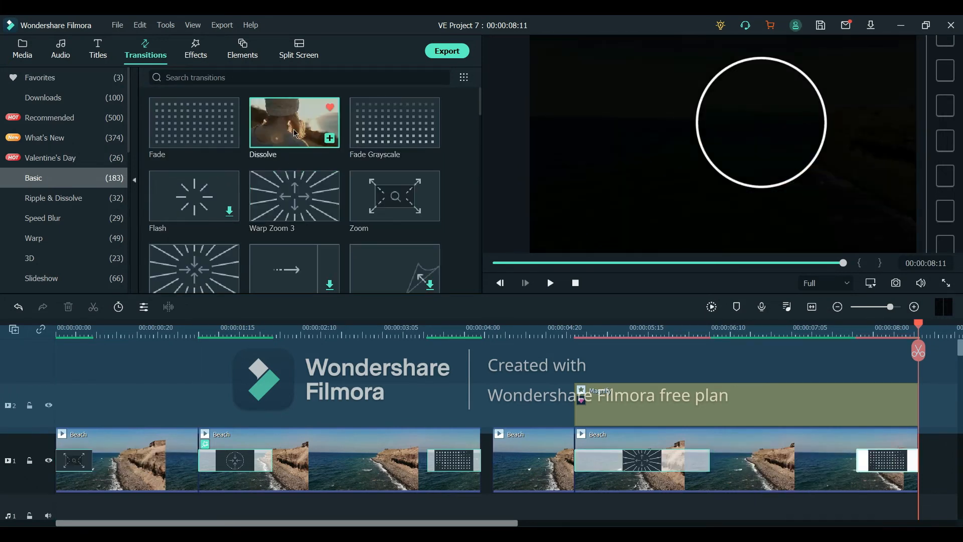
Step: Add the Dissolve transition to the short clip just before the magnified section and preview it
left_click_drag(294, 133, 568, 466)
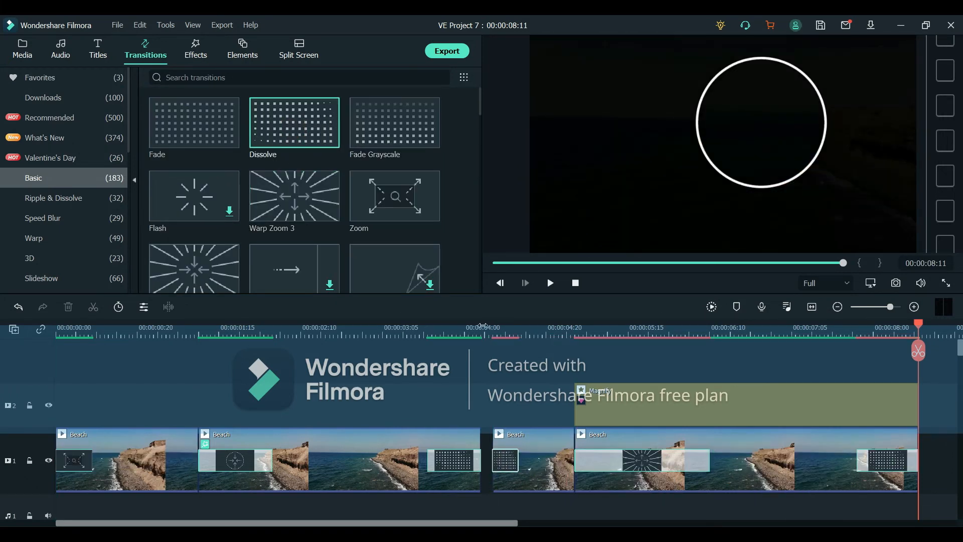
left_click_drag(484, 327, 601, 349)
key("space")
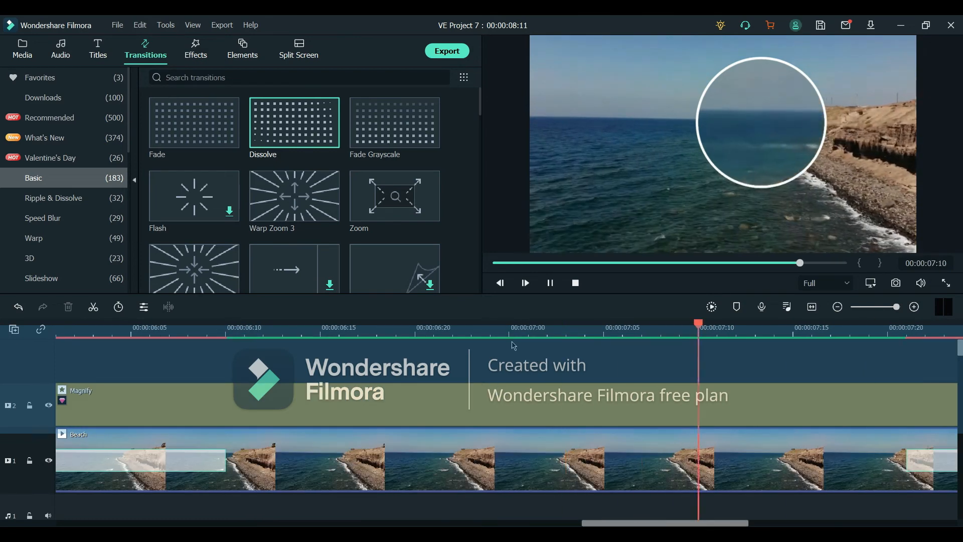
Step: Trim the Magnify effect's end slightly short of the clip's end and play the result from the split
left_click_drag(511, 335, 443, 337)
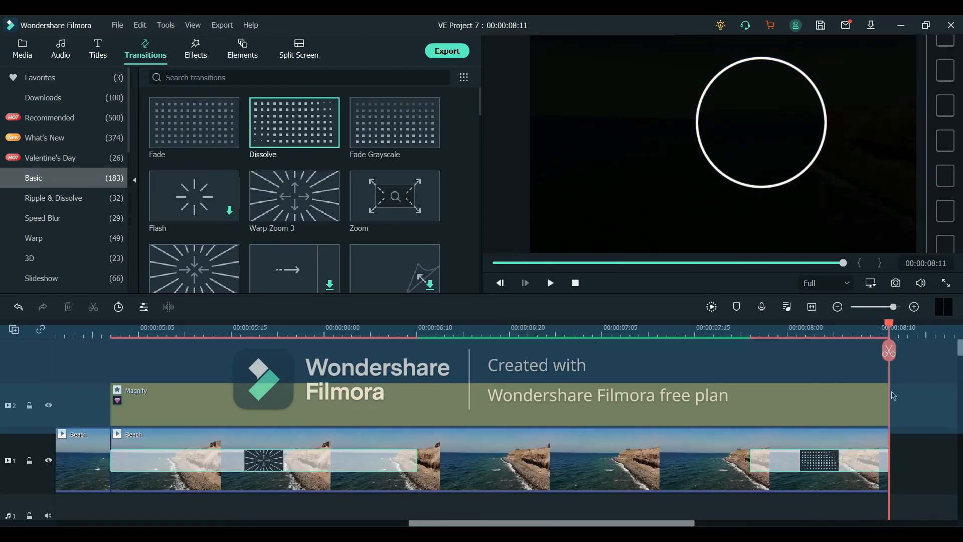
left_click_drag(889, 395, 833, 396)
left_click(112, 333)
key("space")
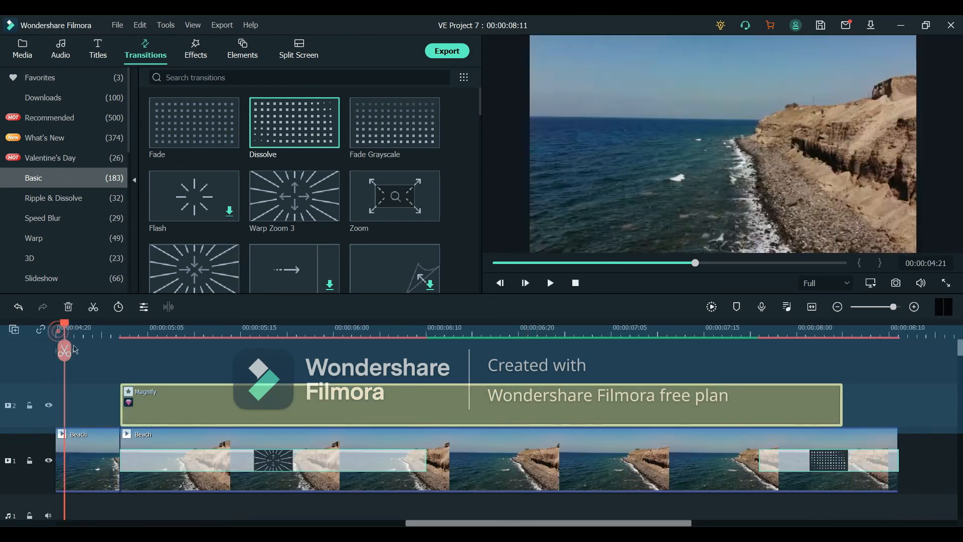